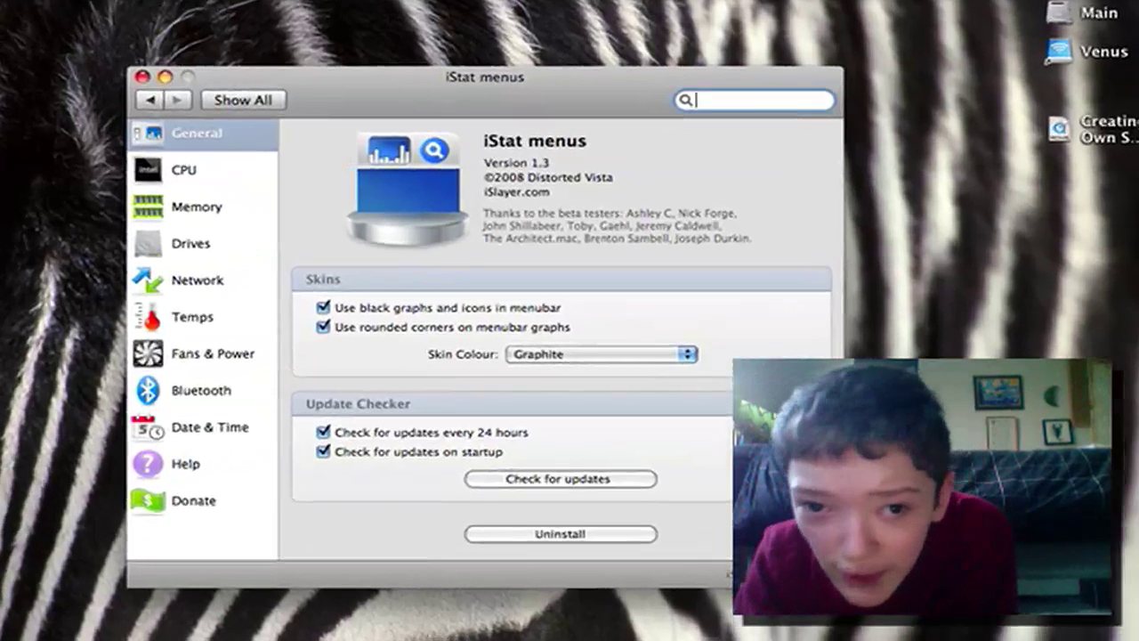
- Switch the skin colour from Graphite to Fire and preview the red CPU graphs in the menubar dropdown
{"action": "left_click", "coordinate": [756, 0]}
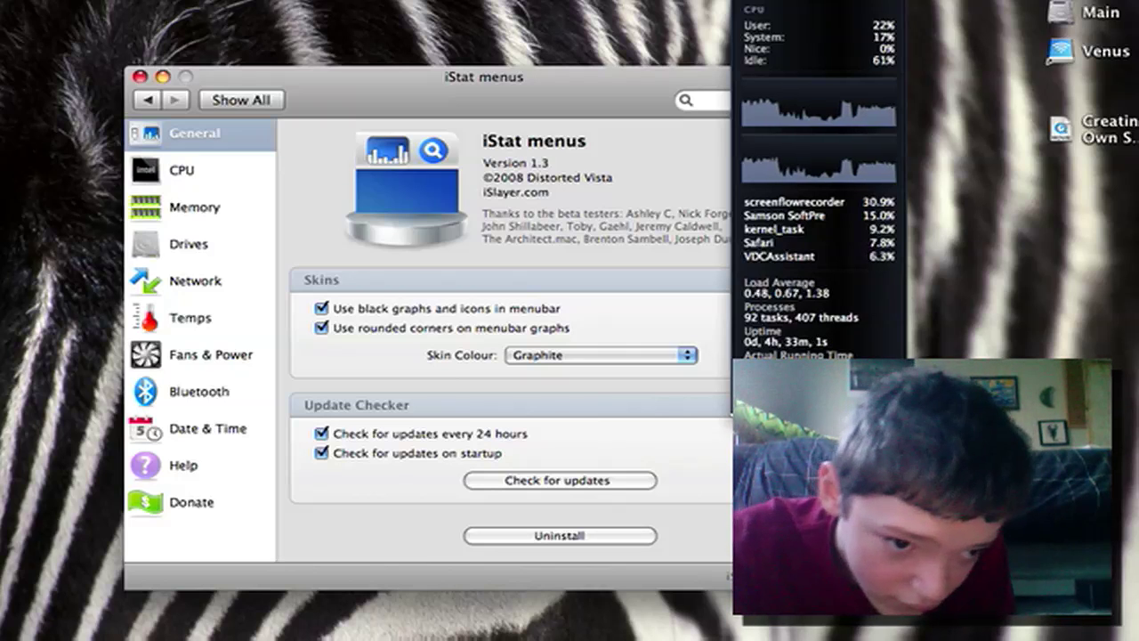
{"action": "left_click", "coordinate": [711, 100]}
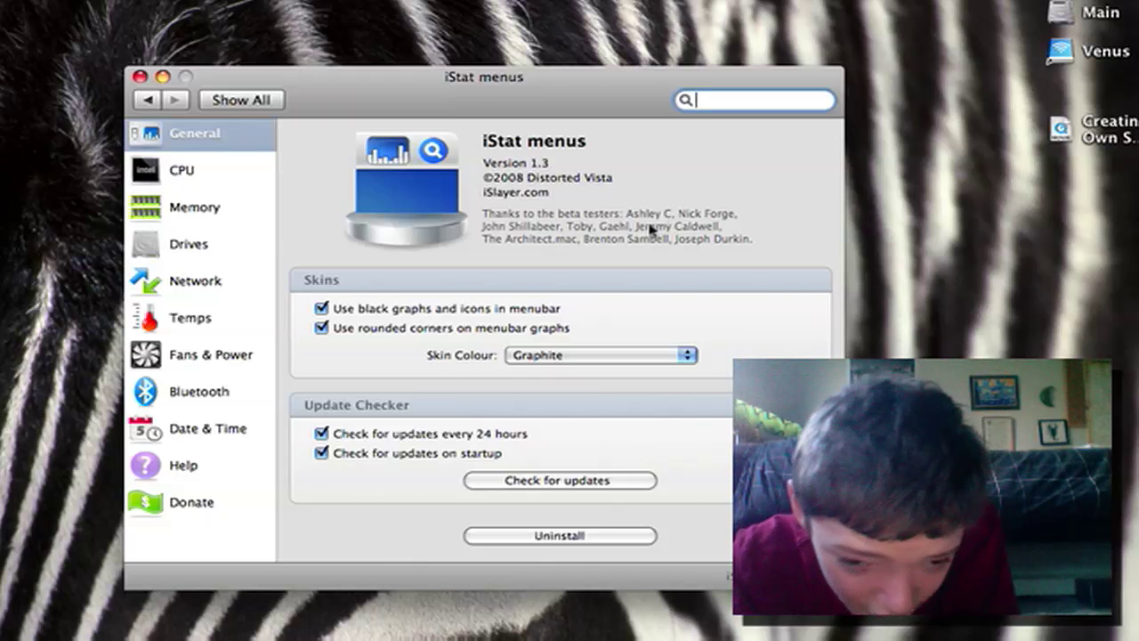
{"action": "left_click", "coordinate": [683, 354]}
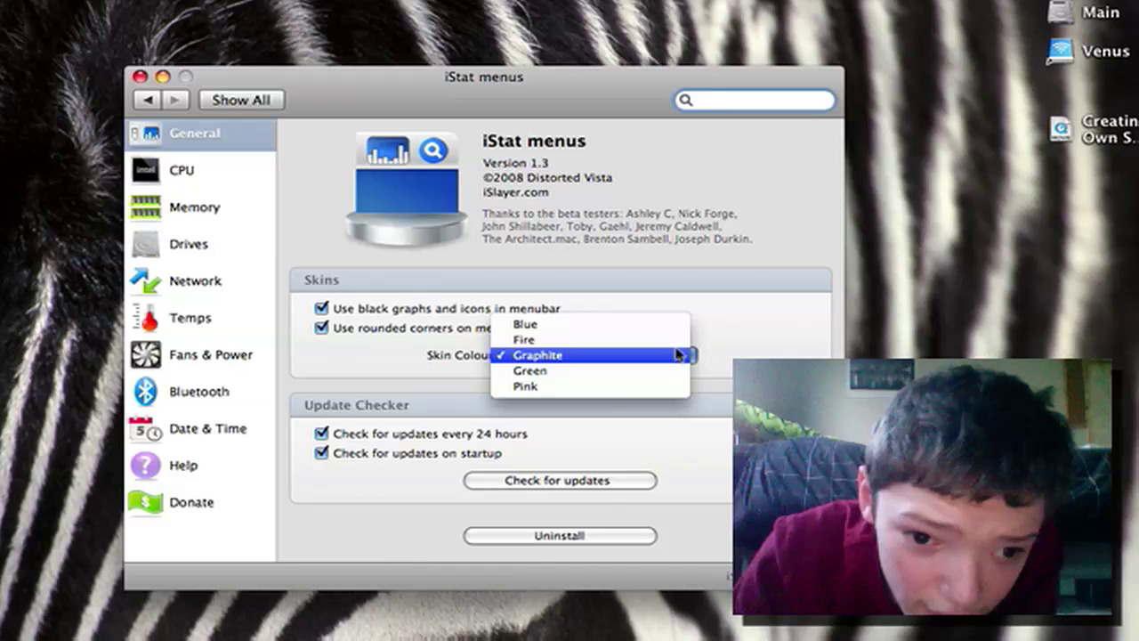
{"action": "left_click", "coordinate": [681, 343]}
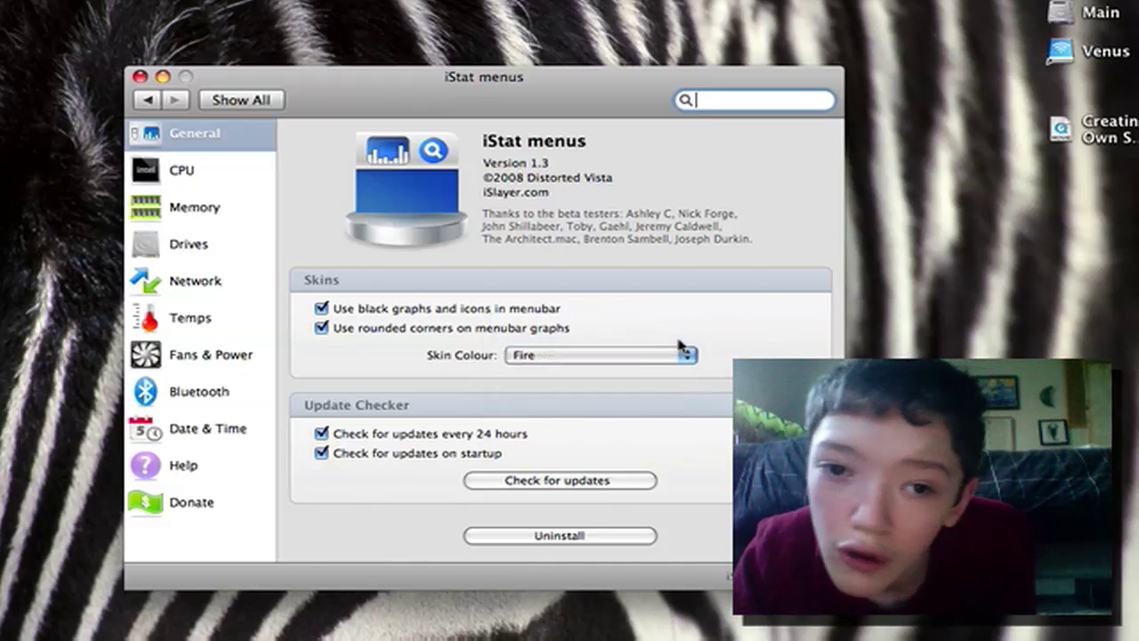
{"action": "left_click", "coordinate": [792, 2]}
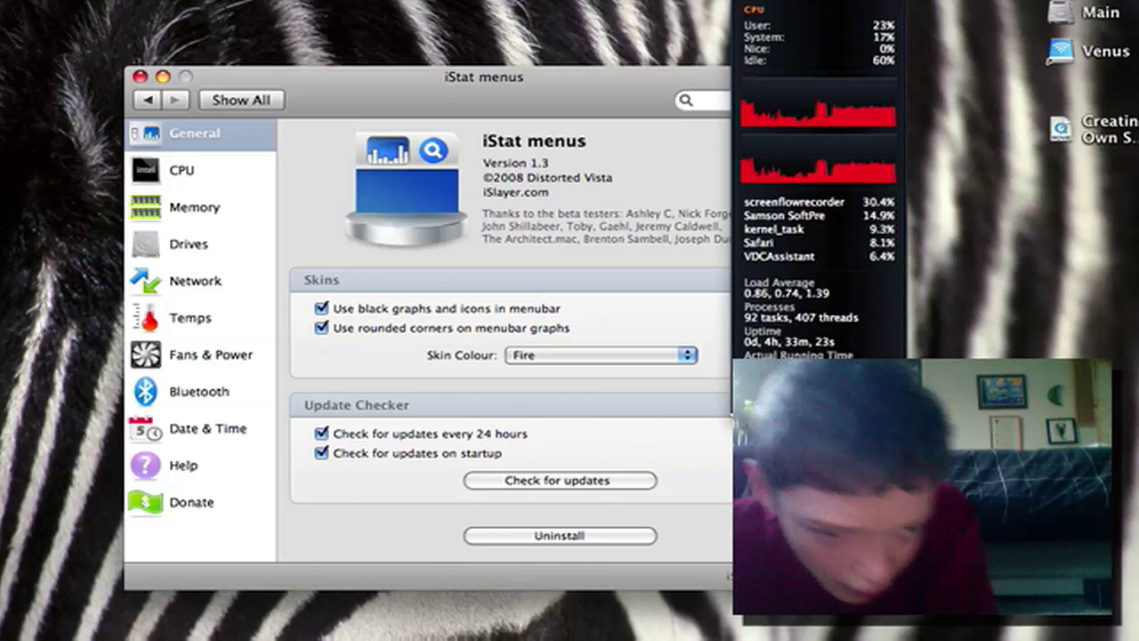
{"action": "key", "text": "Escape"}
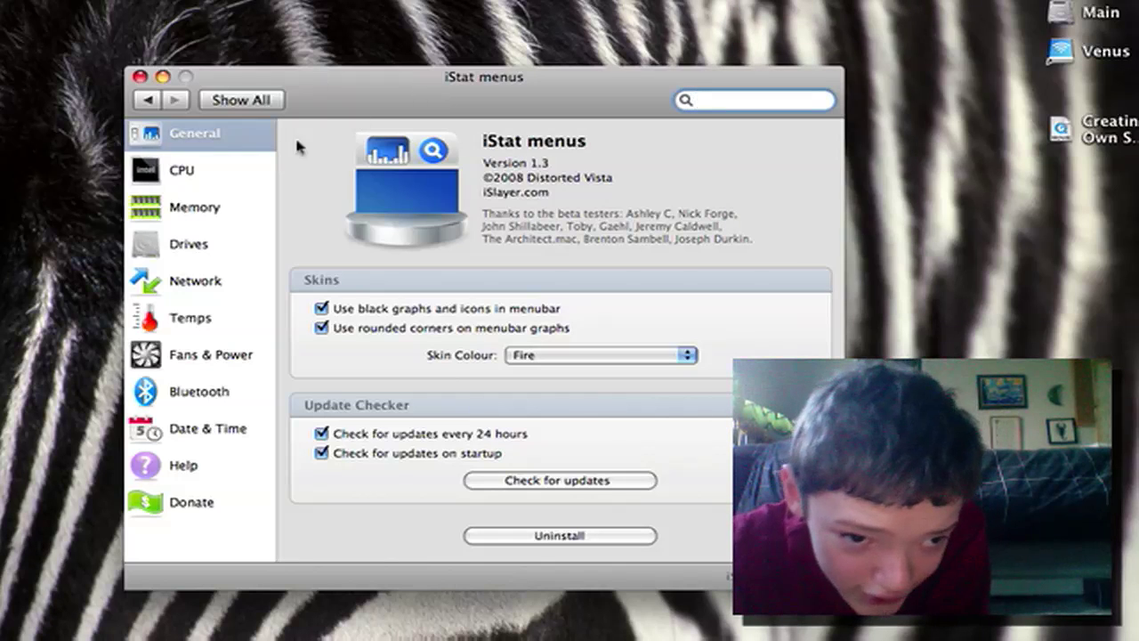
- Change the CPU menubar mode from History Graph to Vertical Graph & Text
{"action": "left_click", "coordinate": [254, 150]}
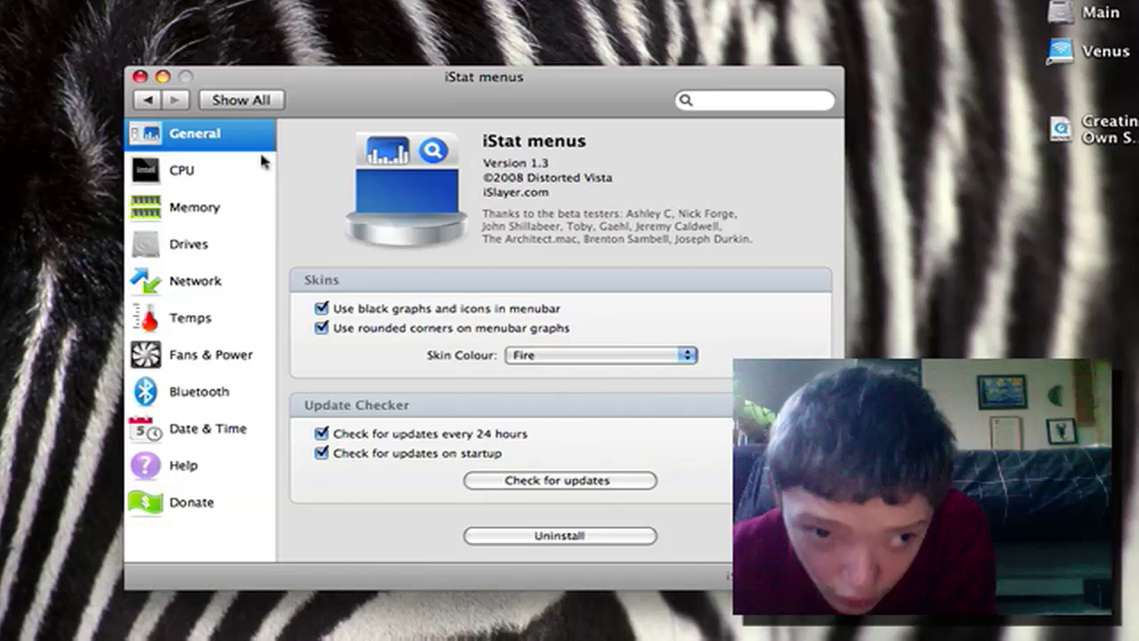
{"action": "left_click", "coordinate": [262, 162]}
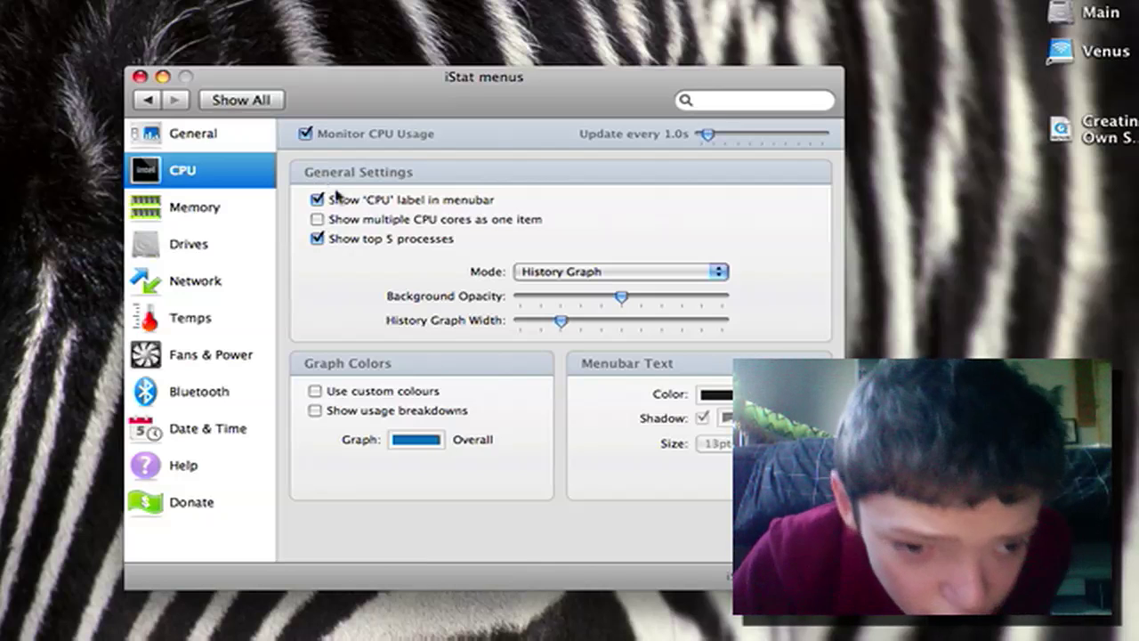
{"action": "left_click", "coordinate": [584, 277]}
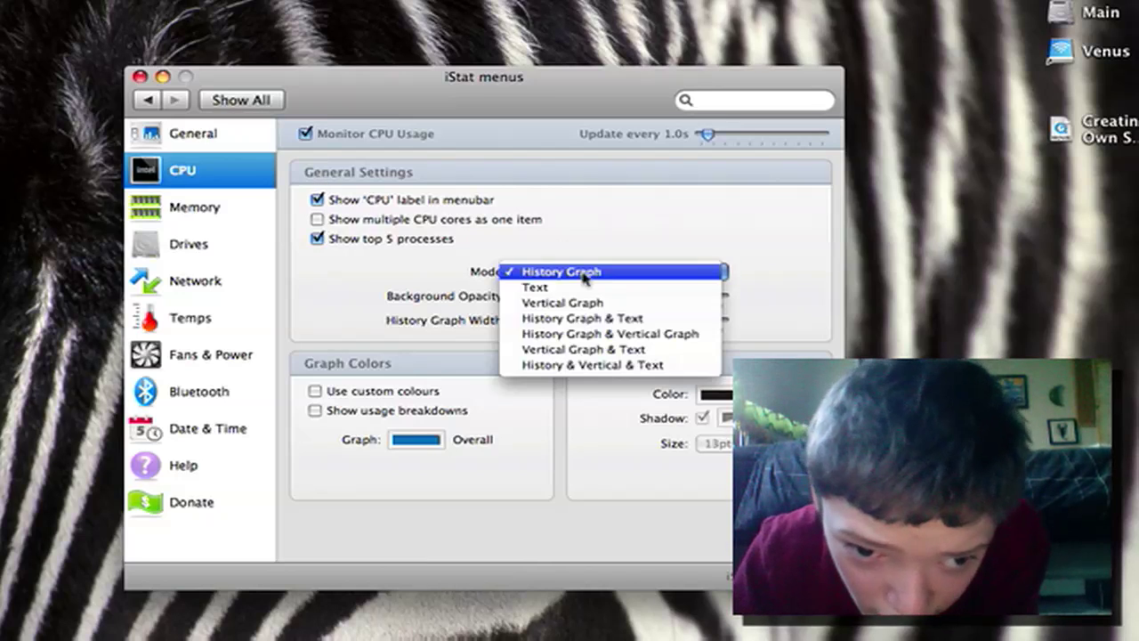
{"action": "left_click", "coordinate": [595, 356]}
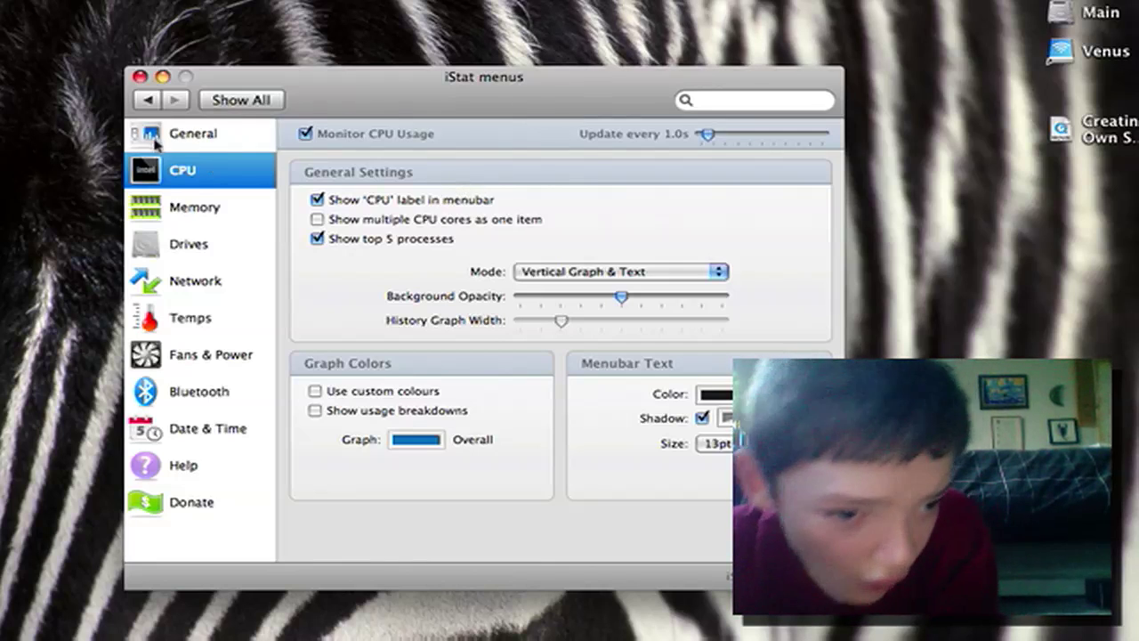
- Change the Memory menubar mode from Vertical to Pie Graph and check its dropdown
{"action": "left_click", "coordinate": [196, 203]}
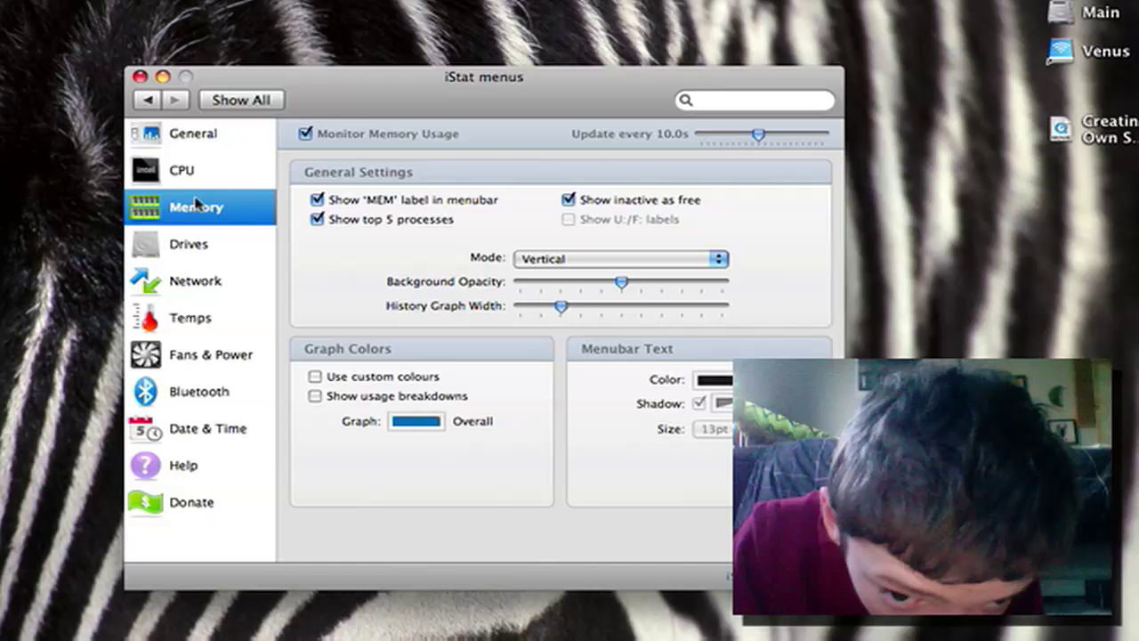
{"action": "left_click", "coordinate": [635, 258]}
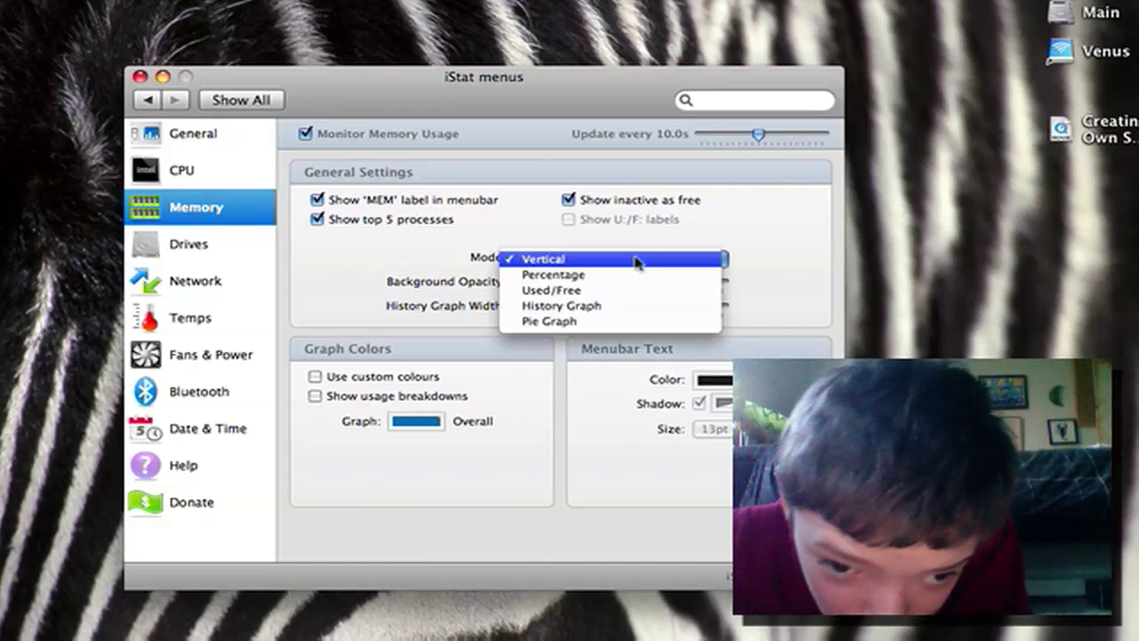
{"action": "left_click", "coordinate": [641, 322]}
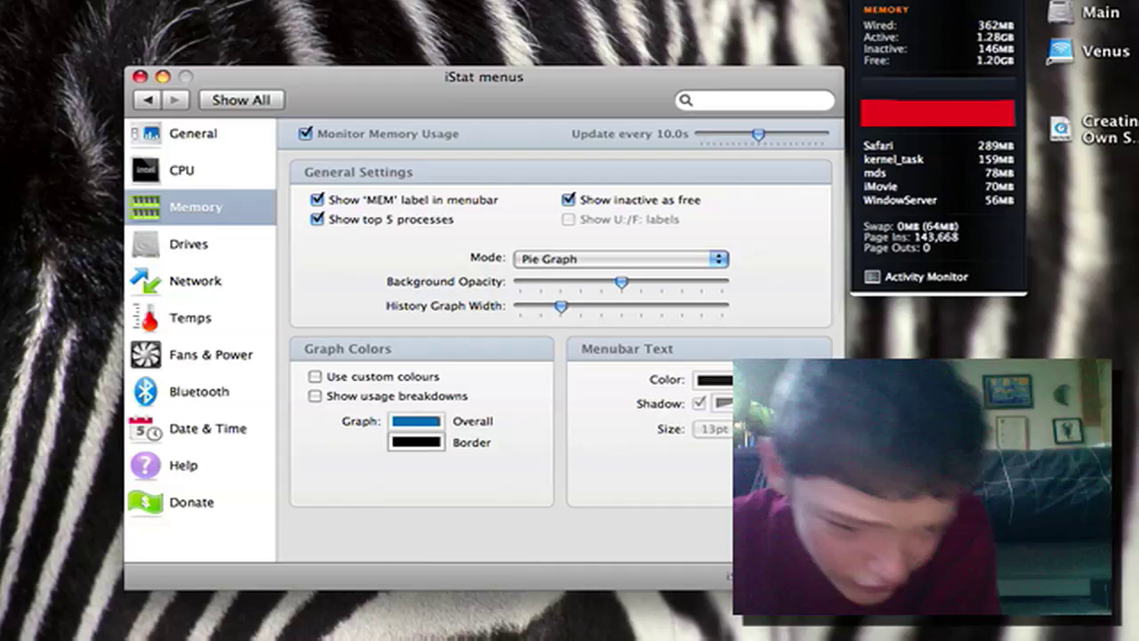
{"action": "key", "text": "Escape"}
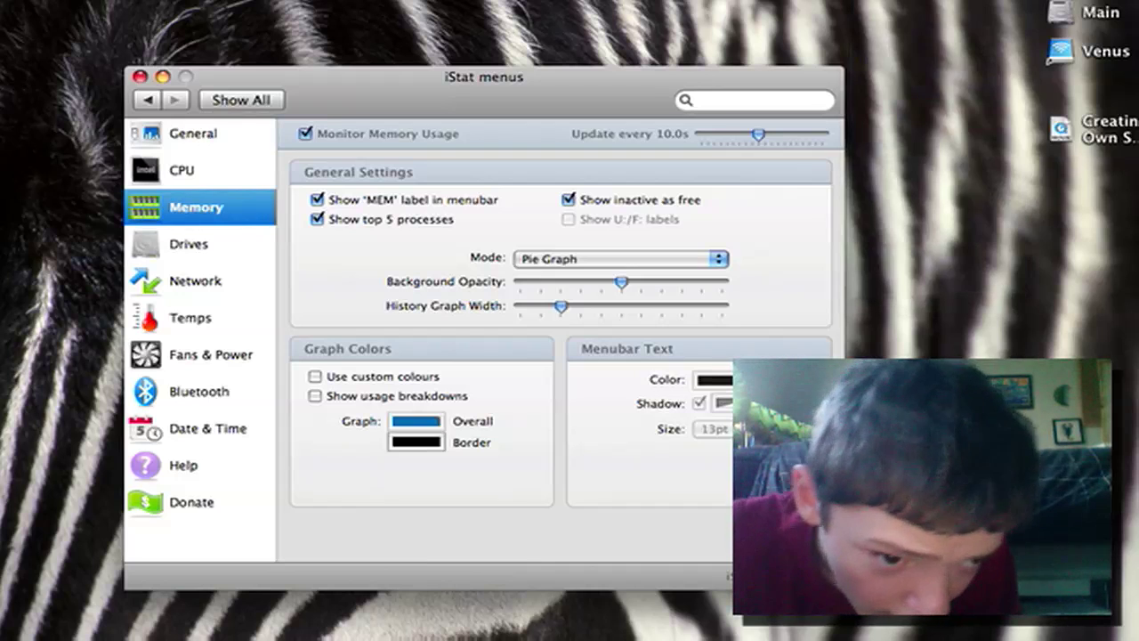
- Turn on network usage monitoring in the Network pane
{"action": "left_click", "coordinate": [214, 244]}
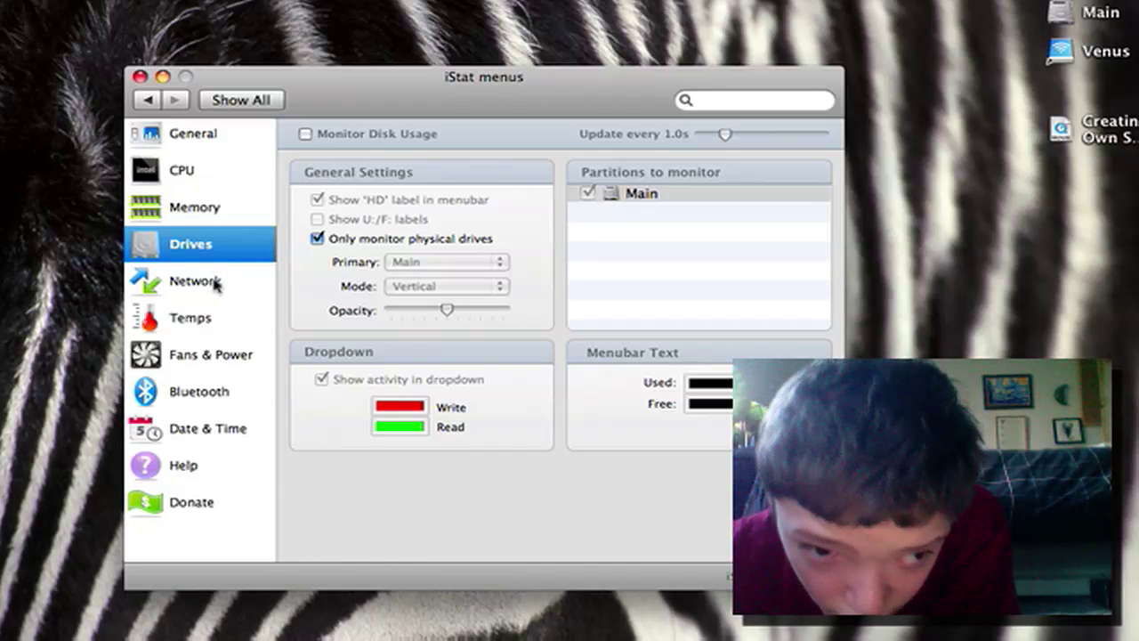
{"action": "left_click", "coordinate": [214, 283]}
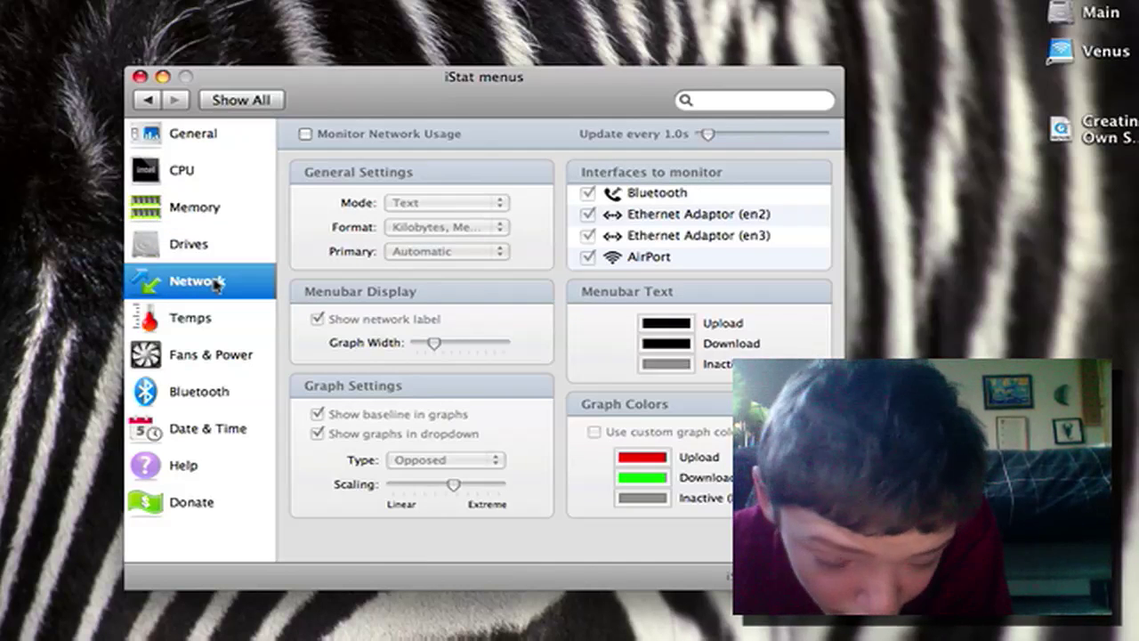
{"action": "left_click", "coordinate": [352, 133]}
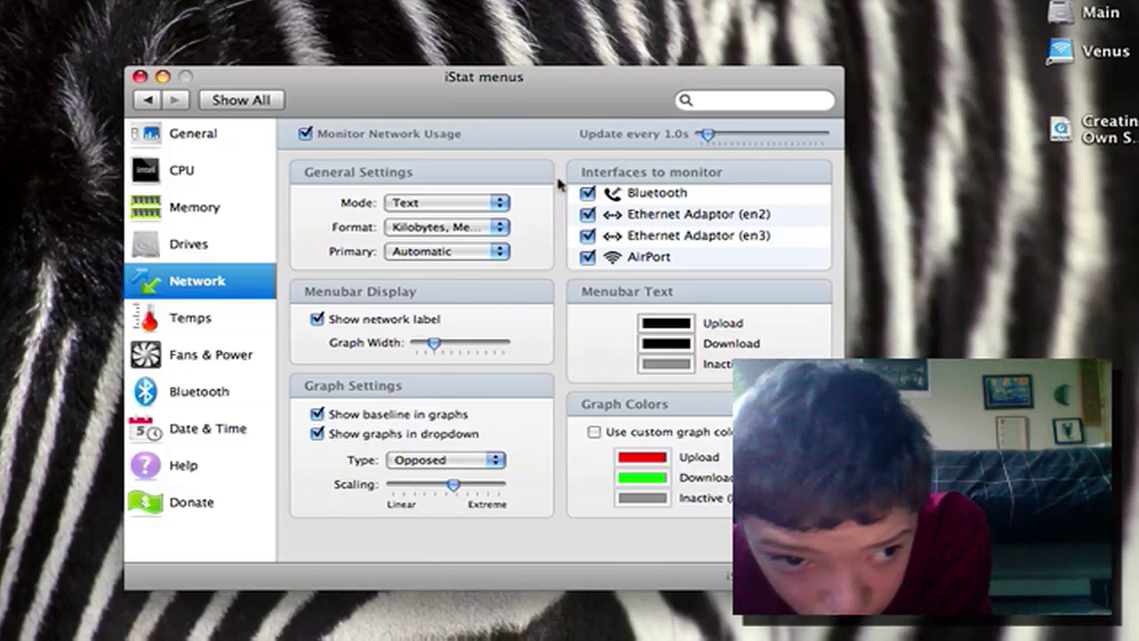
- Uncheck Bluetooth and Ethernet Adaptors en2 and en3 so only AirPort is monitored, then view Temps
{"action": "left_click", "coordinate": [577, 195]}
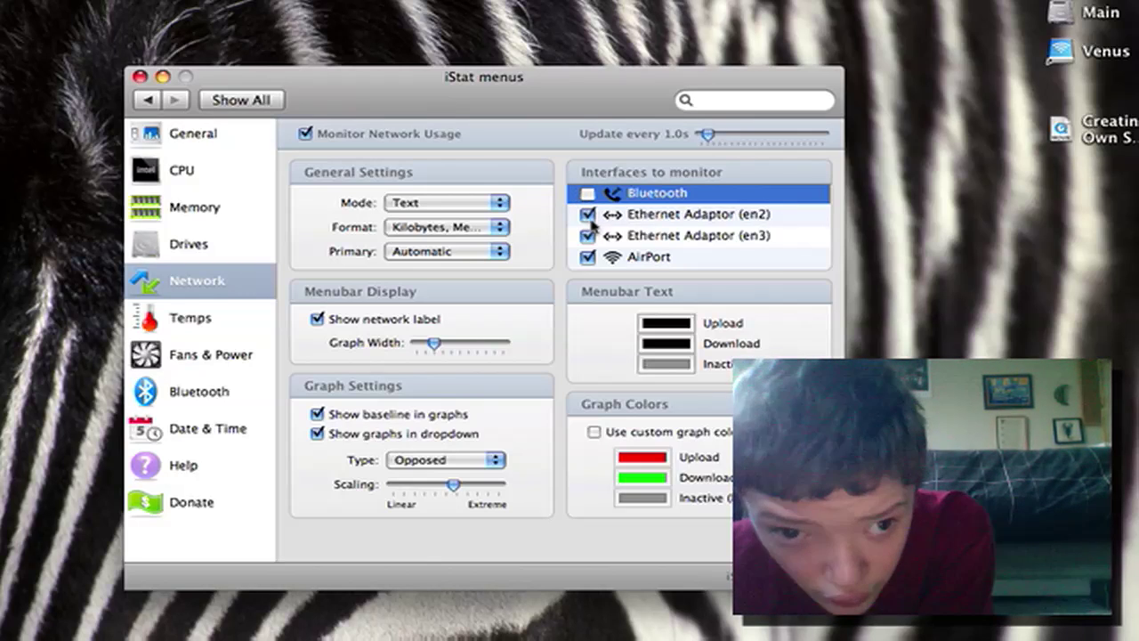
{"action": "left_click", "coordinate": [595, 220]}
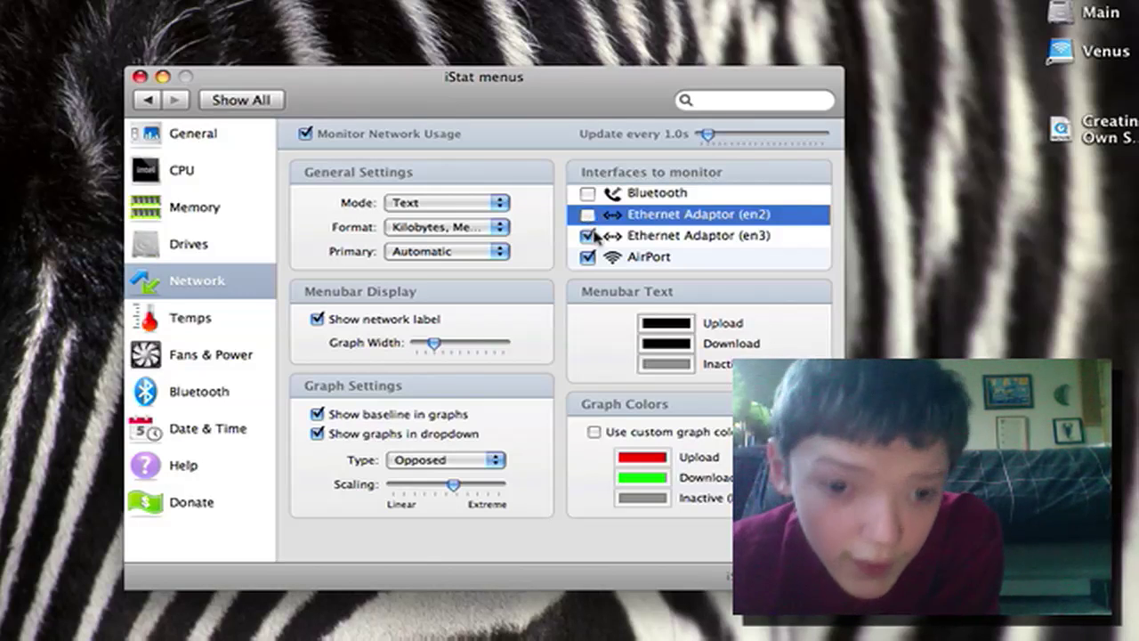
{"action": "left_click", "coordinate": [594, 236]}
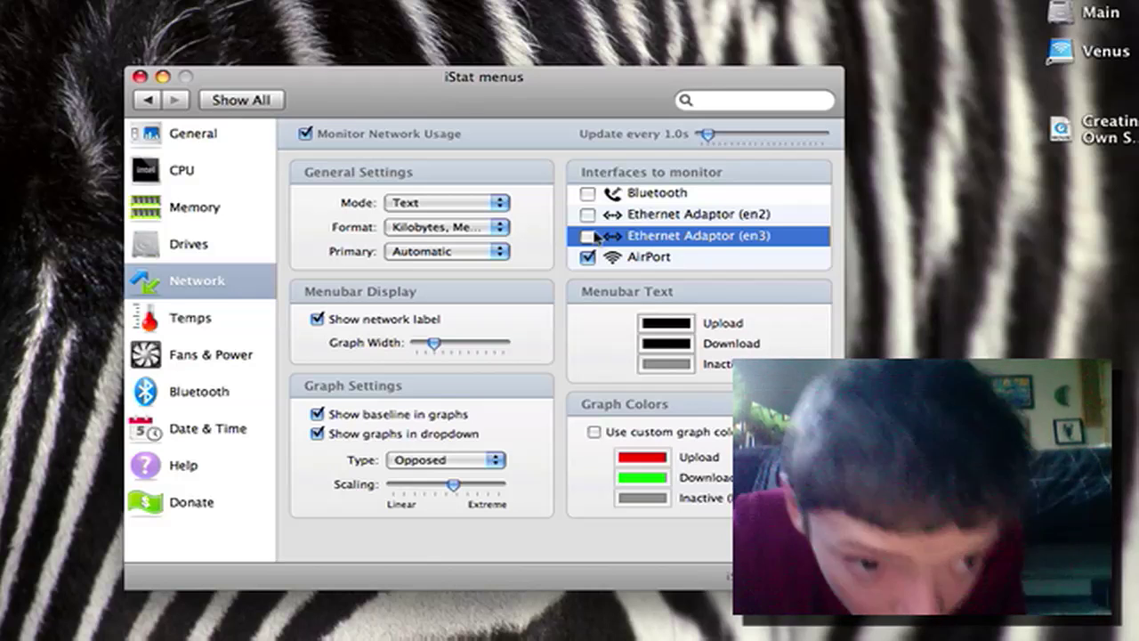
{"action": "left_click", "coordinate": [235, 318]}
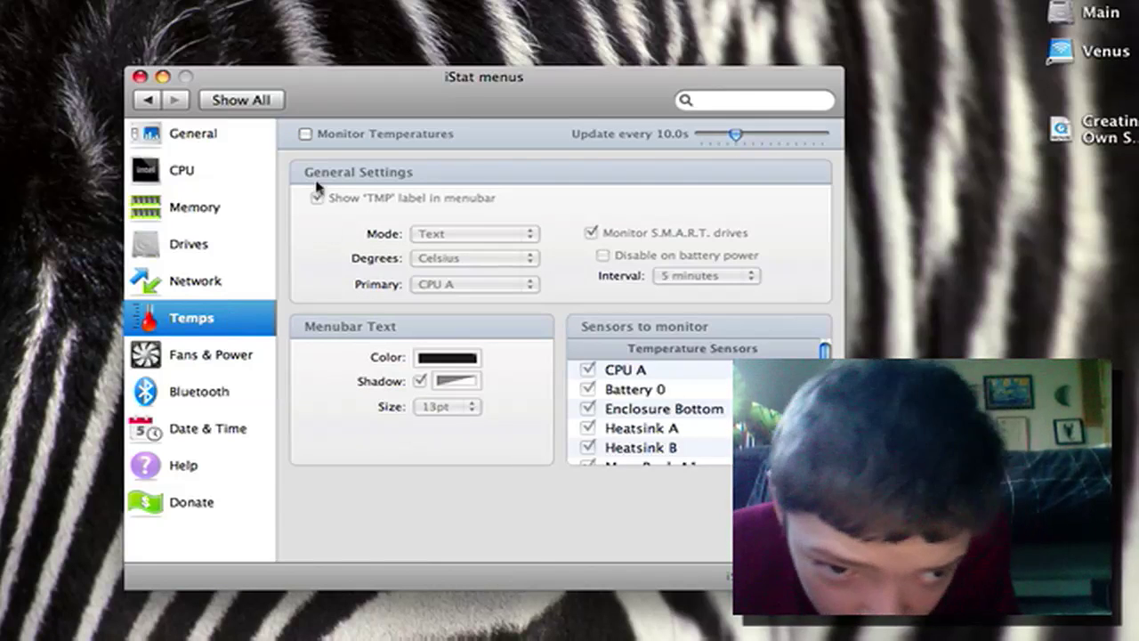
{"action": "left_click", "coordinate": [307, 135]}
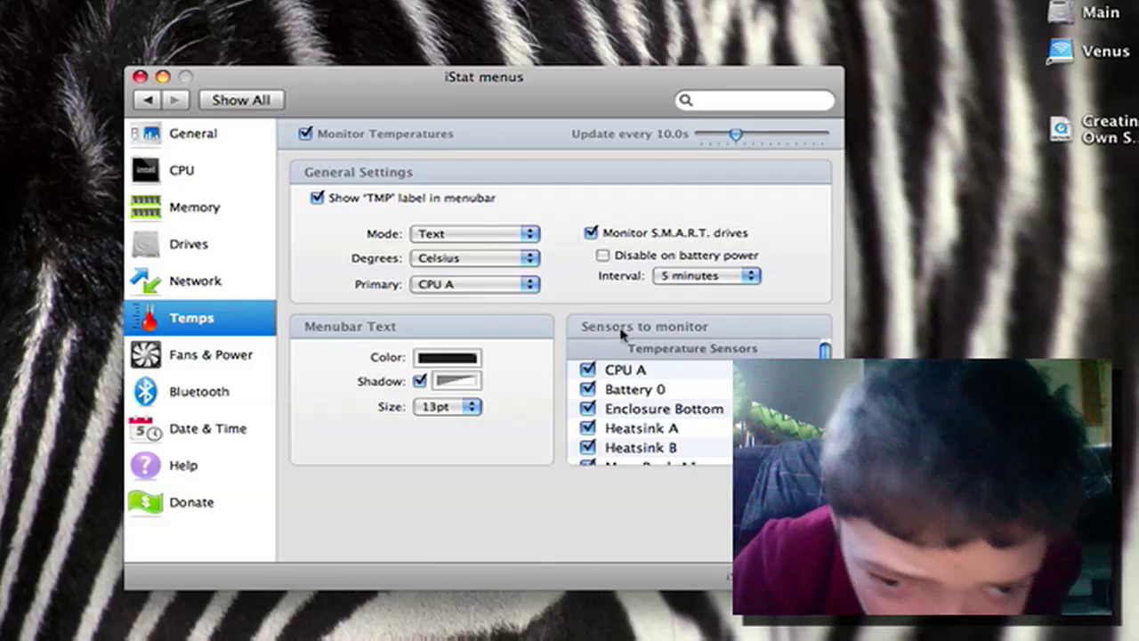
{"action": "scroll", "coordinate": [711, 413], "scroll_direction": "down", "scroll_amount": 3}
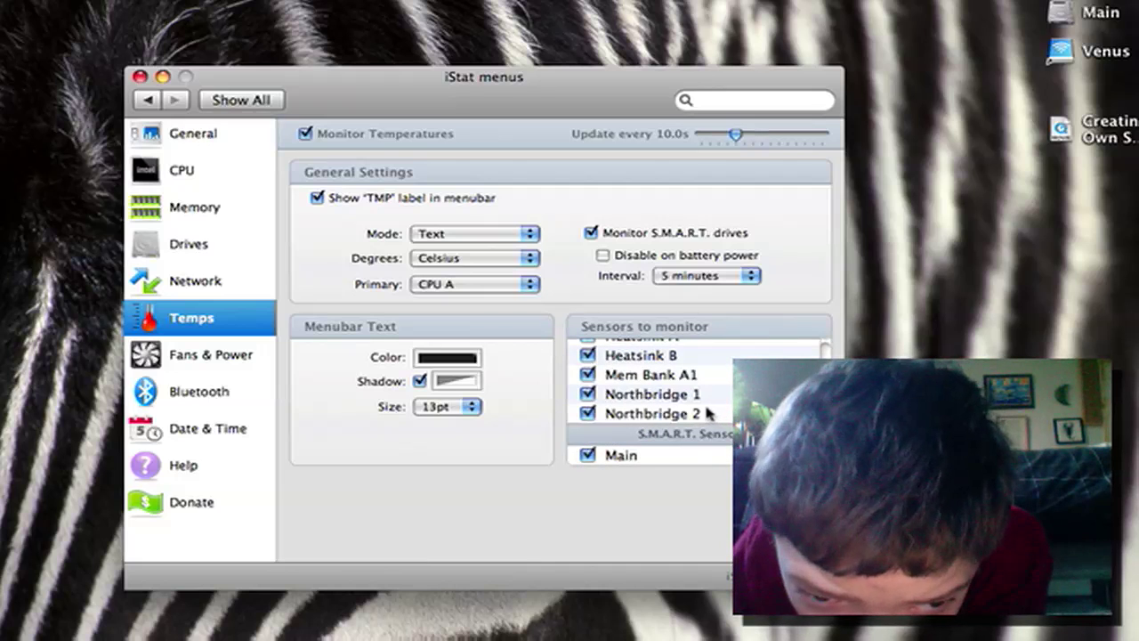
{"action": "scroll", "coordinate": [710, 413], "scroll_direction": "up", "scroll_amount": 3}
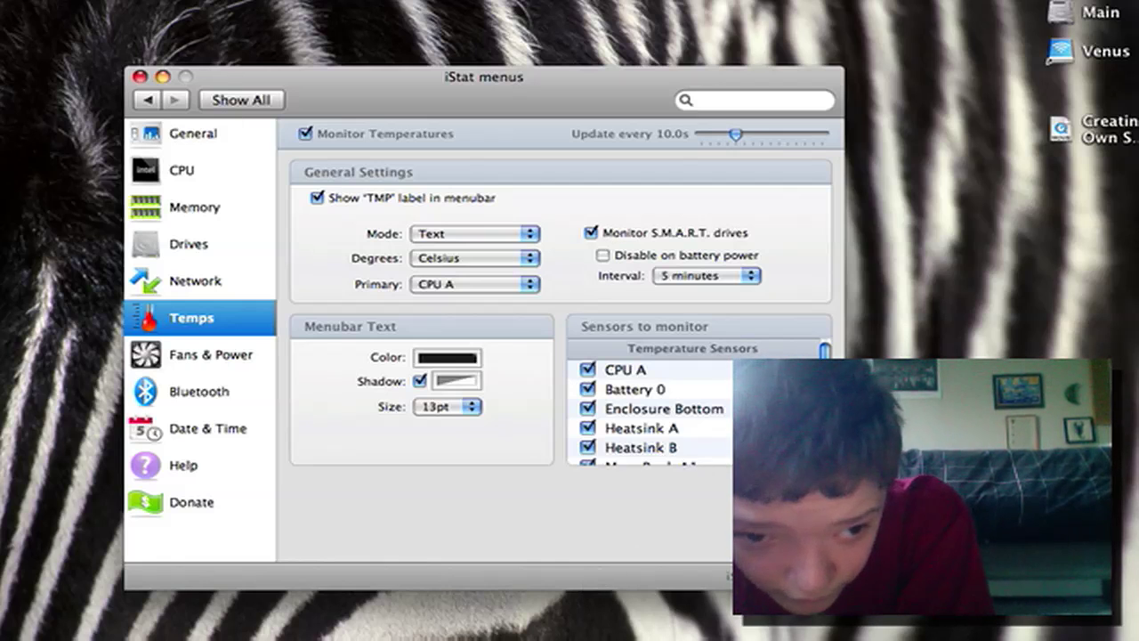
{"action": "left_click", "coordinate": [307, 134]}
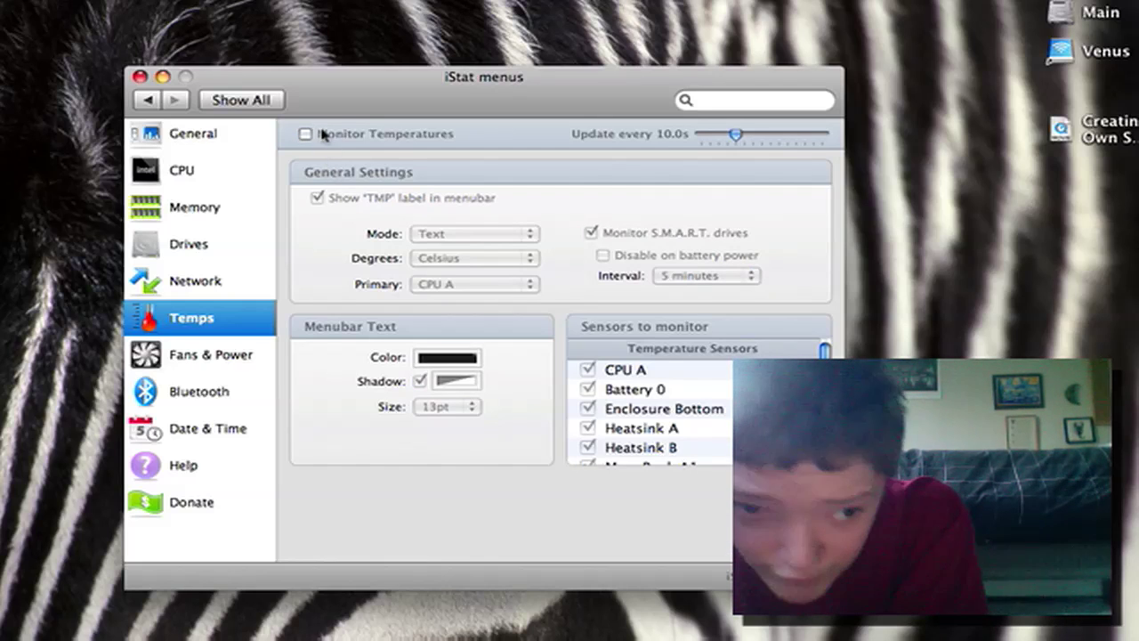
{"action": "left_click", "coordinate": [323, 133]}
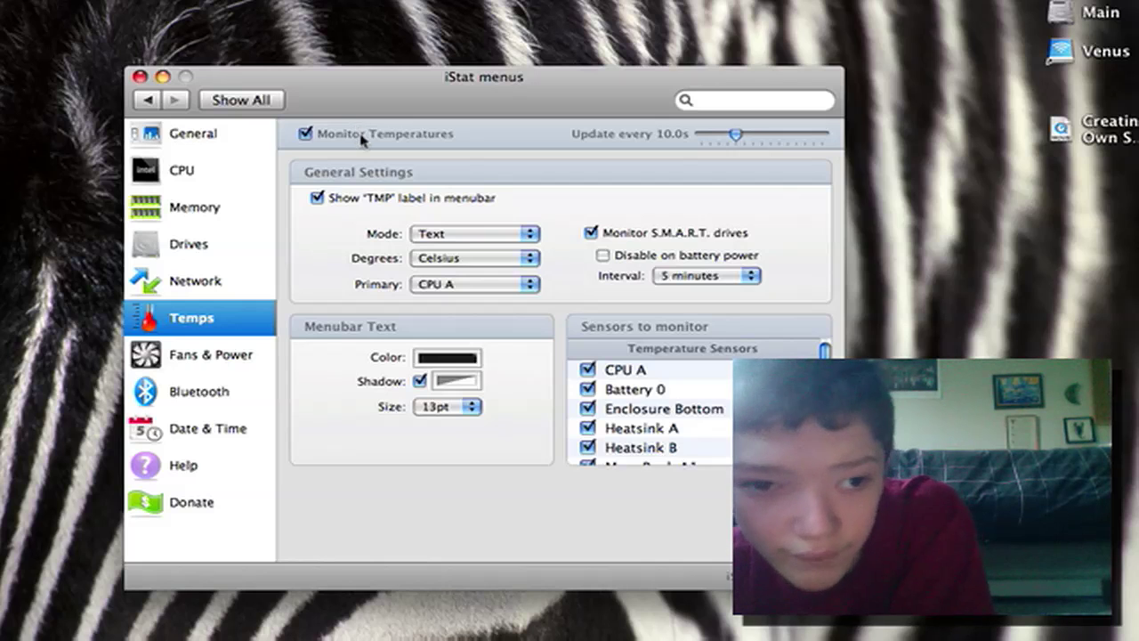
{"action": "left_click", "coordinate": [361, 135]}
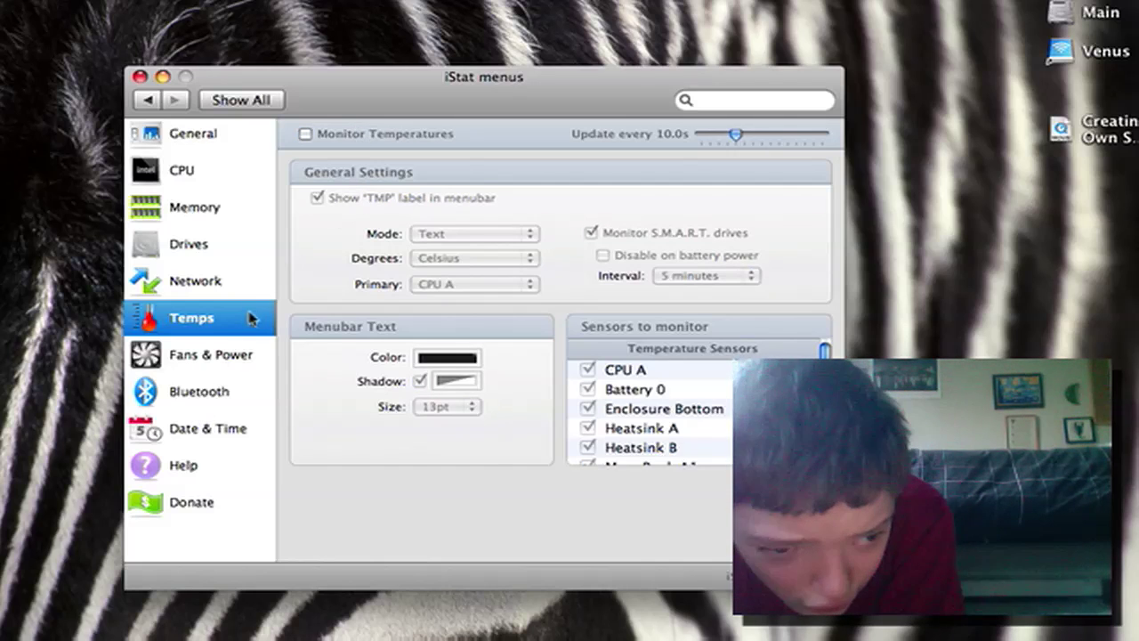
- Browse the Fans & Power, Bluetooth, Date & Time and Help panes, ending on Donate
{"action": "left_click", "coordinate": [255, 359]}
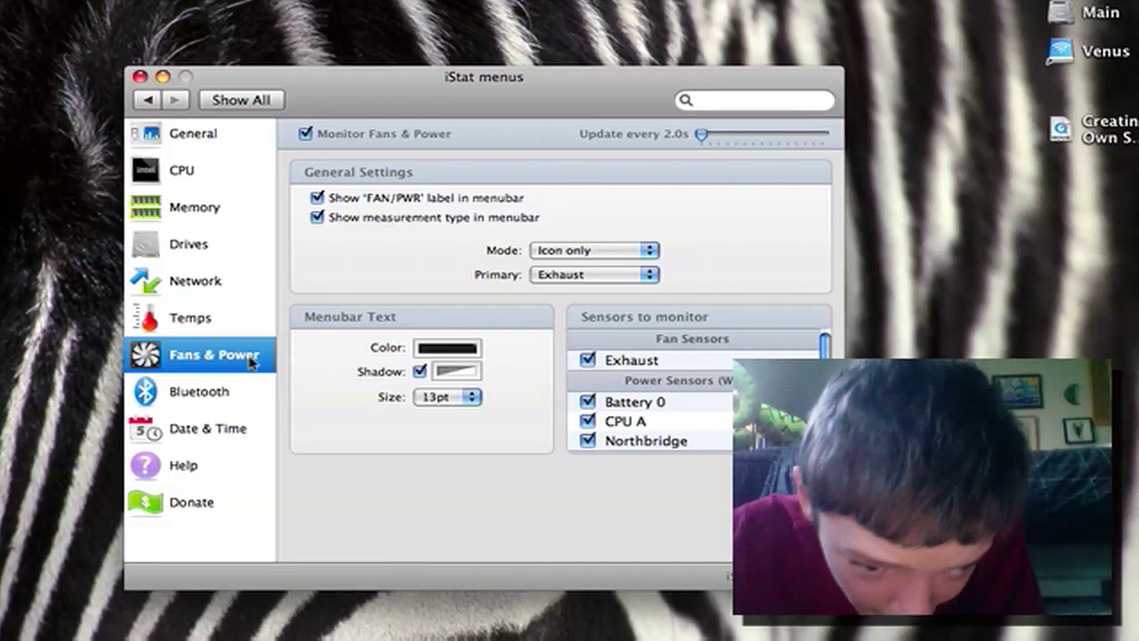
{"action": "left_click", "coordinate": [240, 389]}
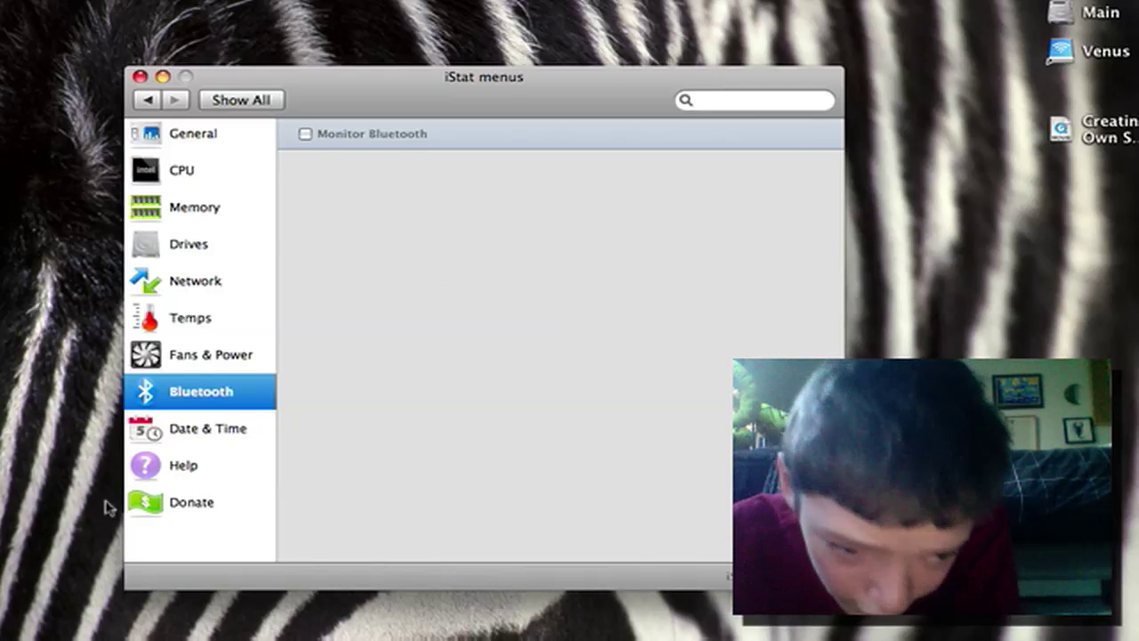
{"action": "left_click", "coordinate": [219, 435]}
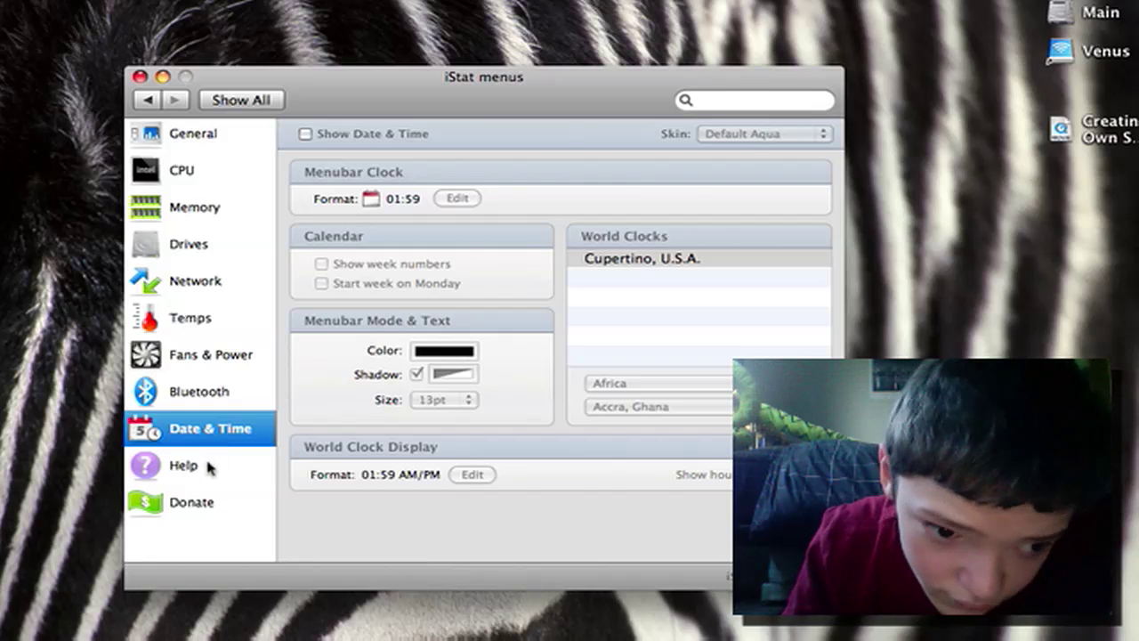
{"action": "left_click", "coordinate": [203, 466]}
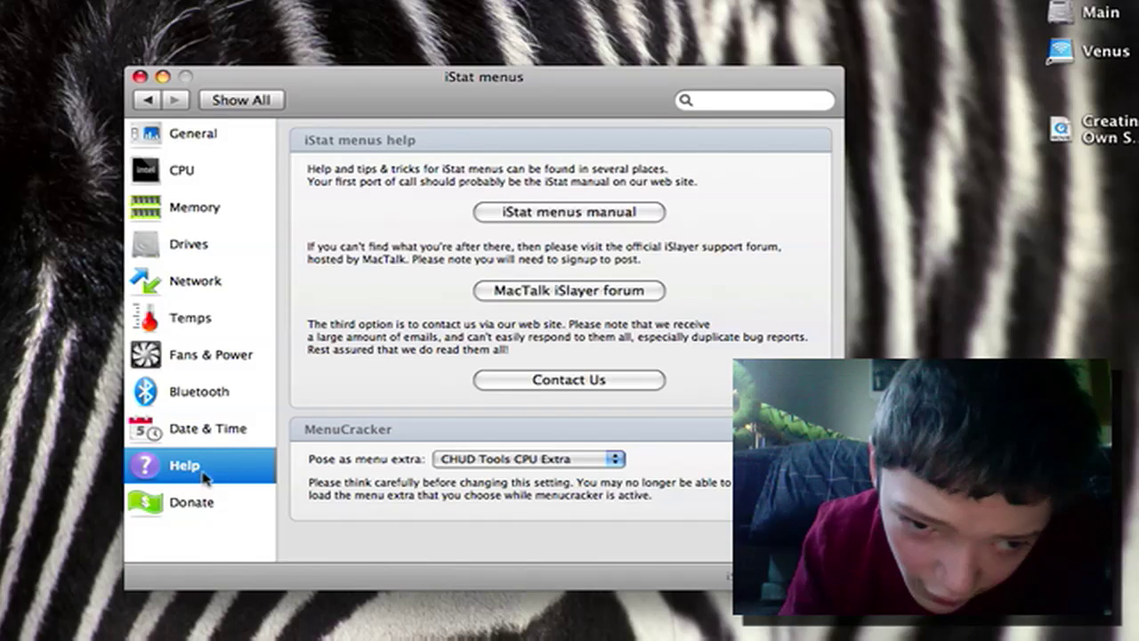
{"action": "left_click", "coordinate": [204, 495]}
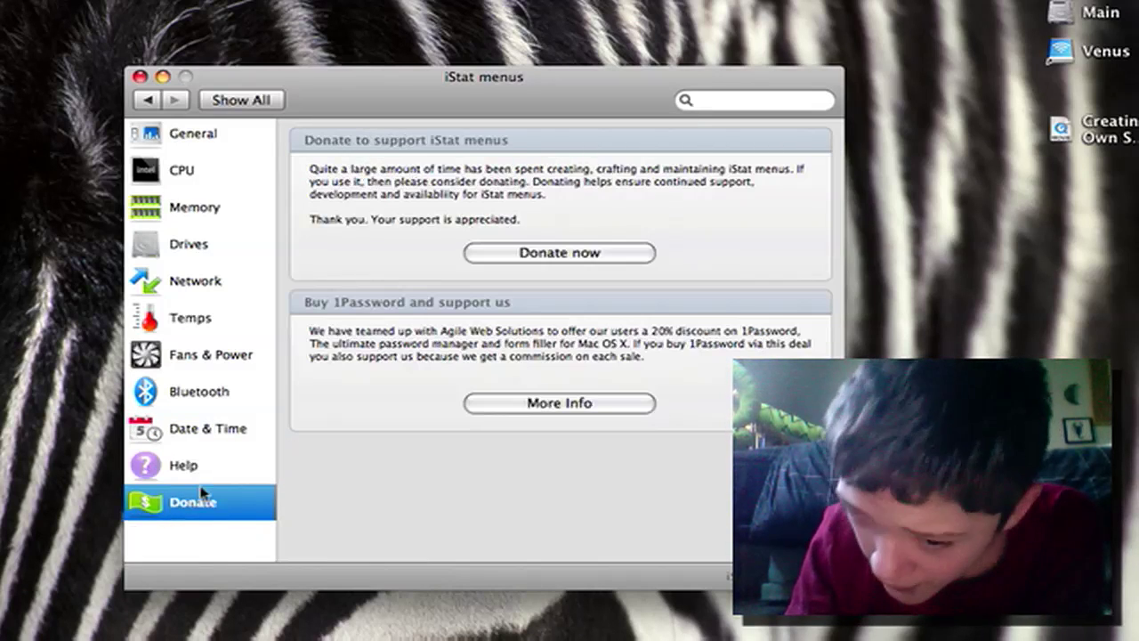